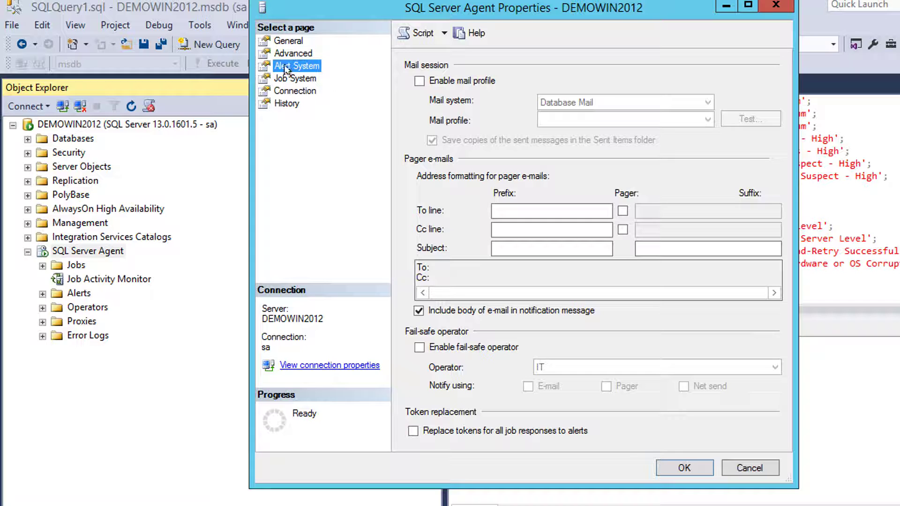
Step: Enable the mail profile for the SQL Server Agent alert system
{"action": "left_click", "coordinate": [420, 80]}
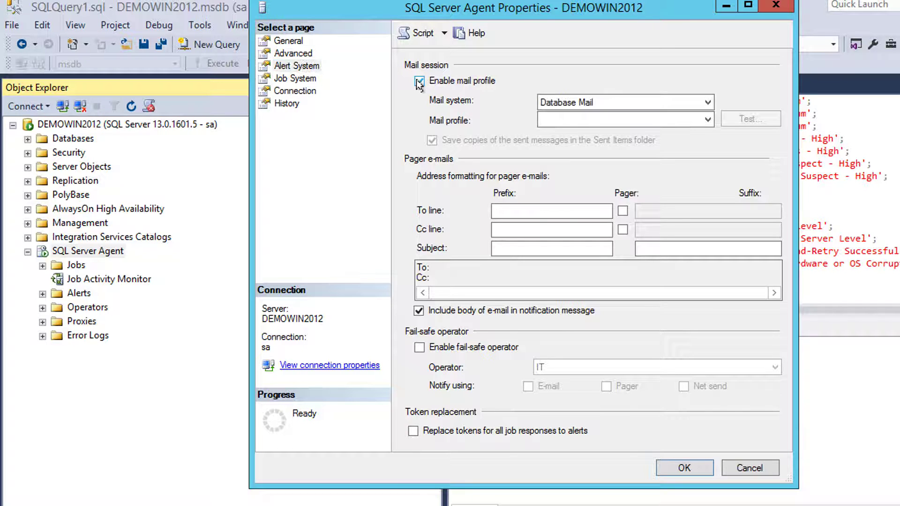
{"action": "left_click", "coordinate": [722, 7]}
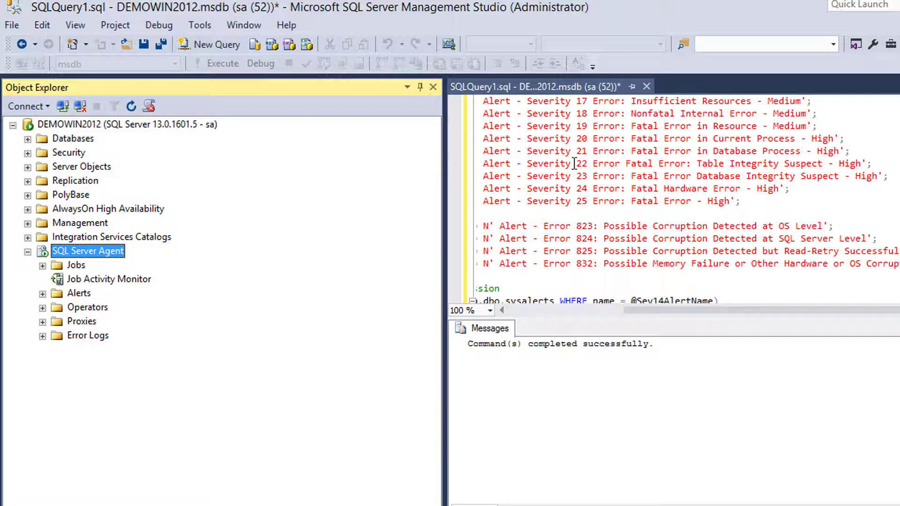
{"action": "left_click", "coordinate": [616, 187]}
{"action": "scroll", "coordinate": [616, 187], "scroll_direction": "up", "scroll_amount": 1}
{"action": "scroll", "coordinate": [616, 187], "scroll_direction": "up", "scroll_amount": 1}
{"action": "scroll", "coordinate": [612, 187], "scroll_direction": "up", "scroll_amount": 1}
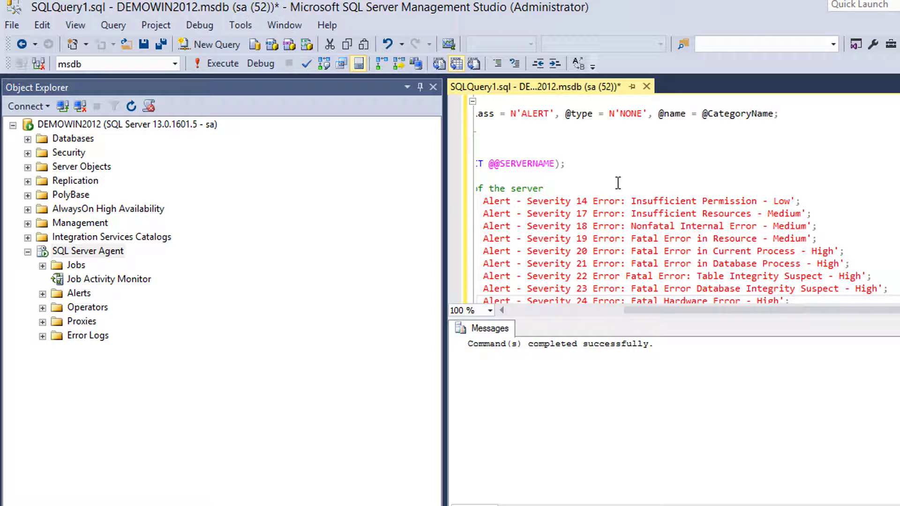
{"action": "scroll", "coordinate": [595, 188], "scroll_direction": "down", "scroll_amount": 1}
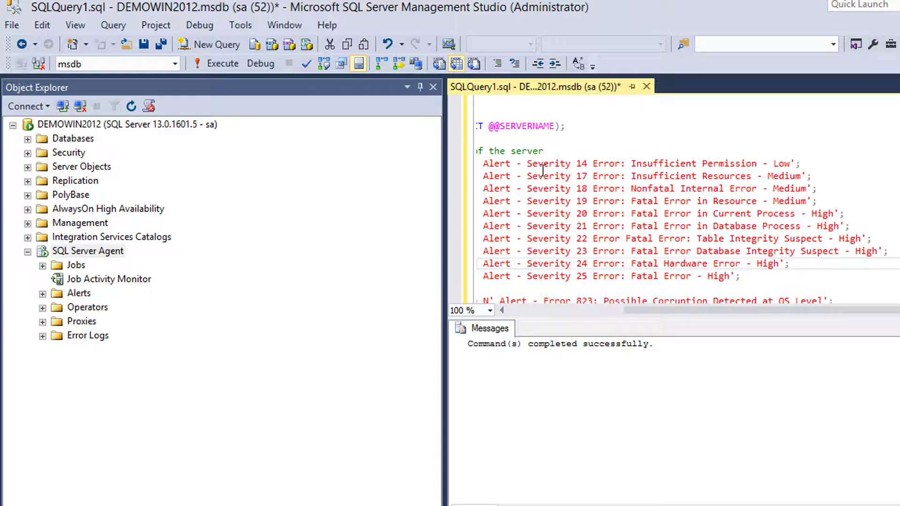
{"action": "left_click", "coordinate": [530, 164]}
{"action": "scroll", "coordinate": [775, 260], "scroll_direction": "down", "scroll_amount": 1}
{"action": "scroll", "coordinate": [776, 259], "scroll_direction": "down", "scroll_amount": 1}
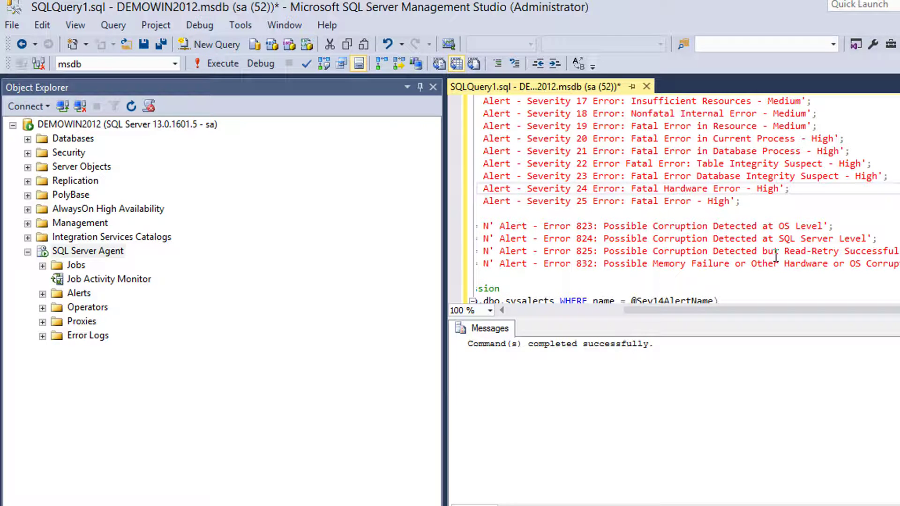
{"action": "scroll", "coordinate": [776, 259], "scroll_direction": "down", "scroll_amount": 1}
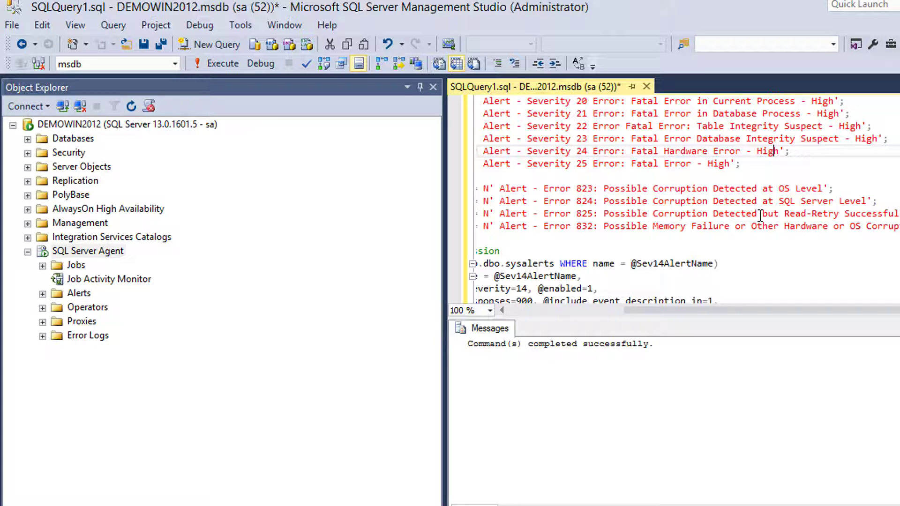
{"action": "key", "text": "ctrl+Home"}
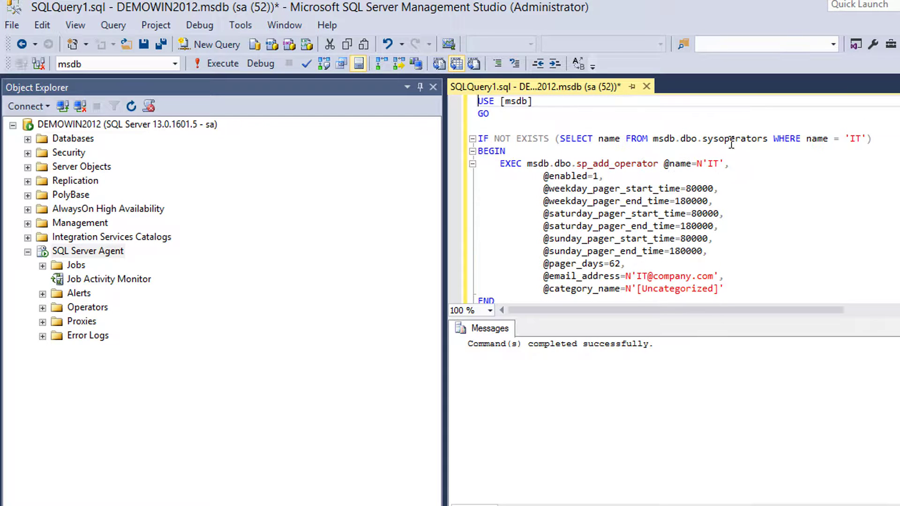
{"action": "double_click", "coordinate": [731, 139]}
{"action": "left_click", "coordinate": [768, 165]}
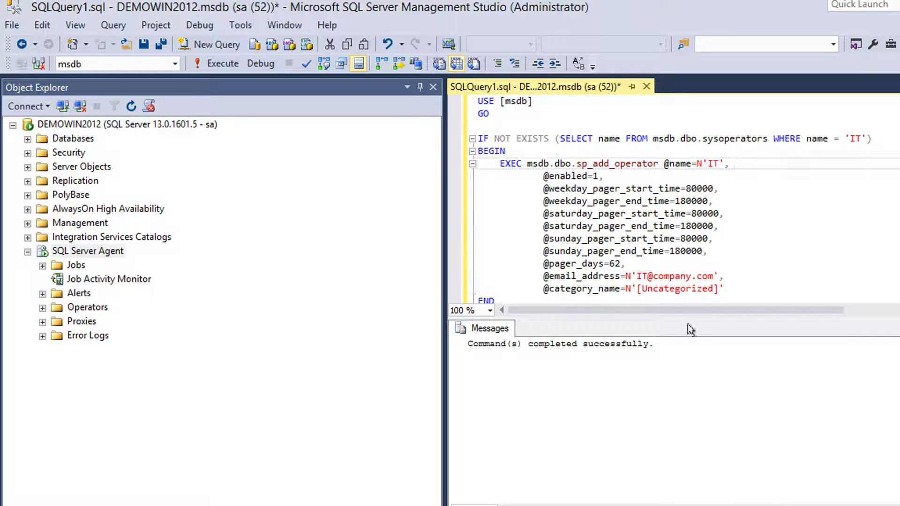
Step: Expand SQL Server Agent Alerts to show the new alerts and select Error 823
{"action": "left_click", "coordinate": [43, 294]}
{"action": "left_click", "coordinate": [79, 294]}
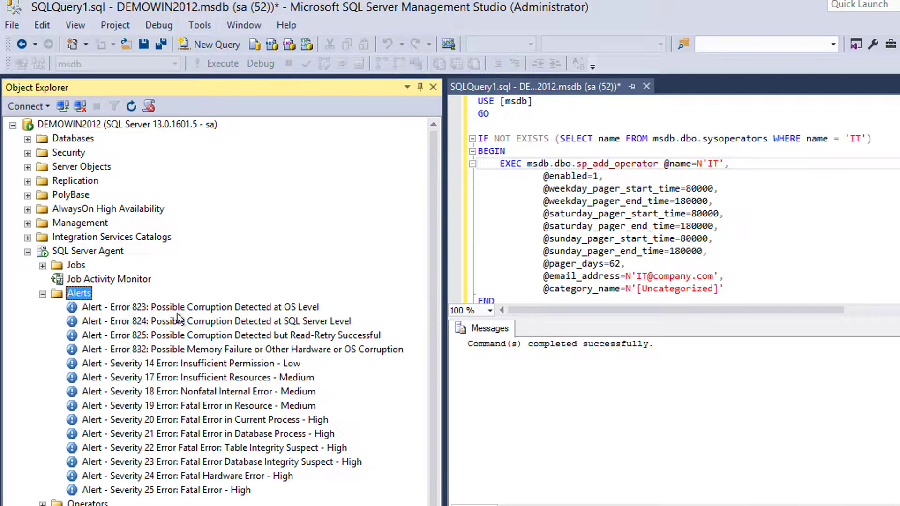
{"action": "left_click", "coordinate": [197, 308]}
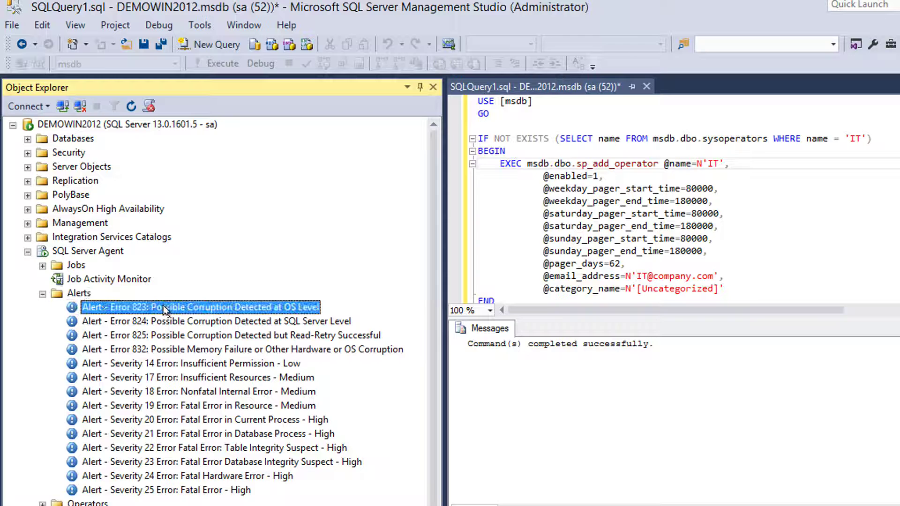